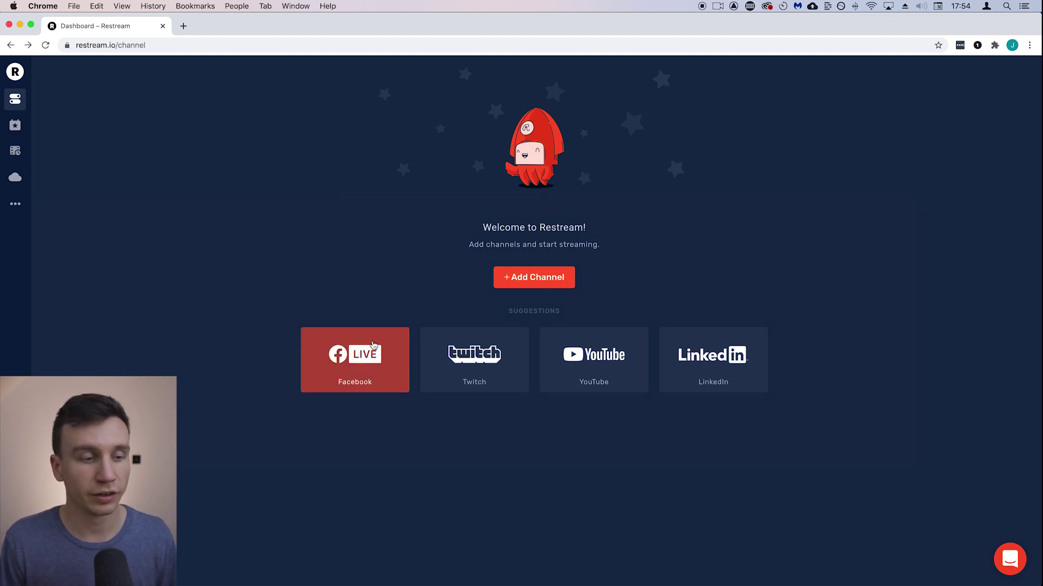
- Connect Facebook and save it as a destination streaming to the personal profile
{"action": "left_click", "coordinate": [358, 356]}
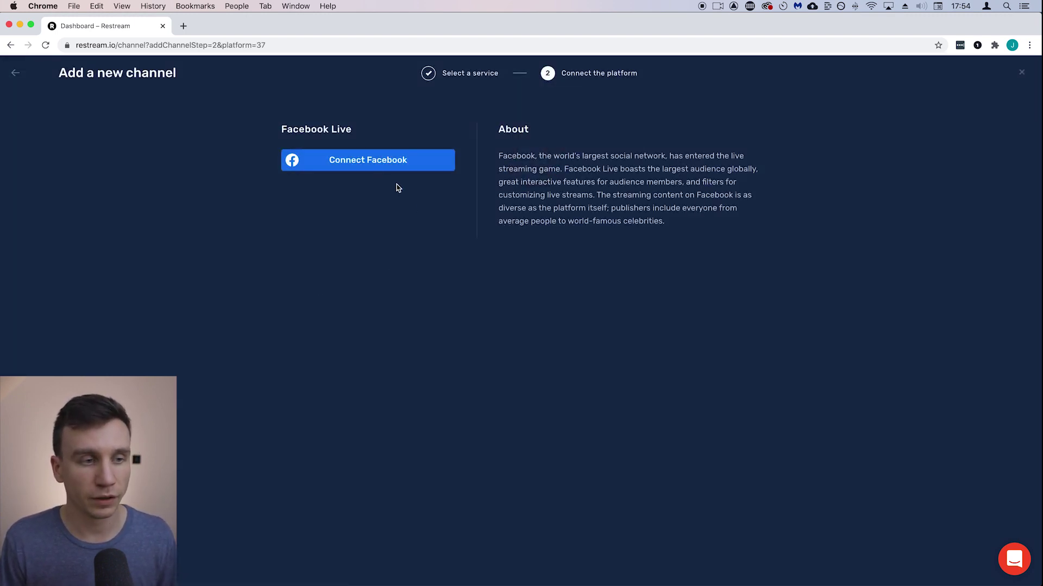
{"action": "left_click", "coordinate": [355, 165]}
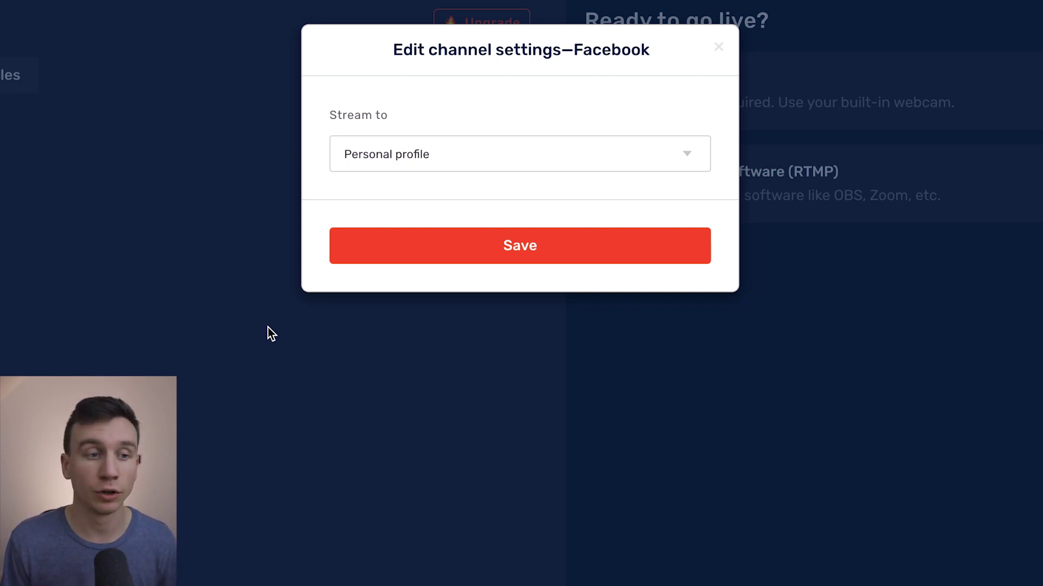
{"action": "left_click", "coordinate": [422, 152]}
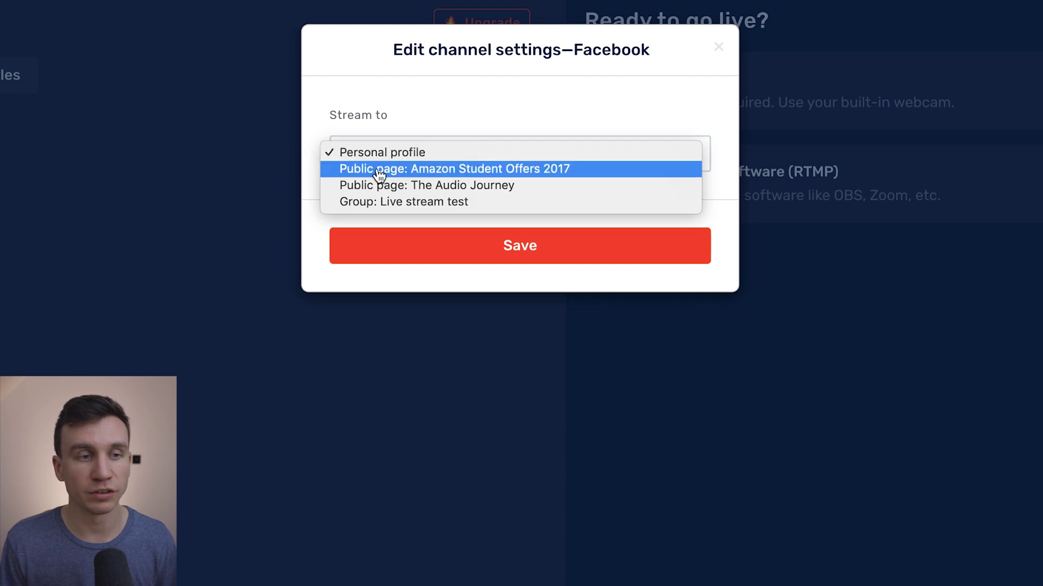
{"action": "left_click", "coordinate": [431, 102]}
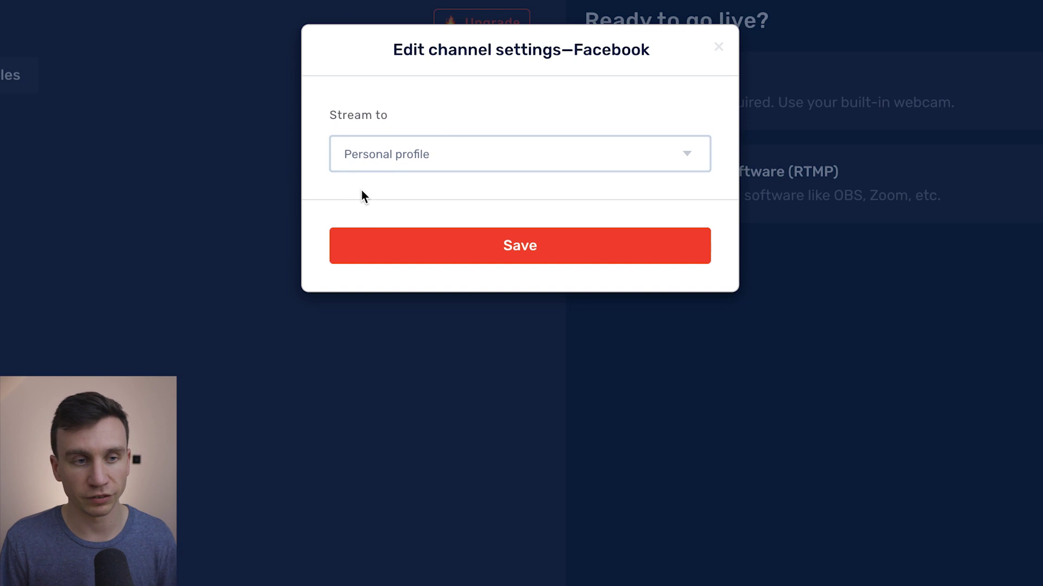
{"action": "left_click", "coordinate": [466, 253]}
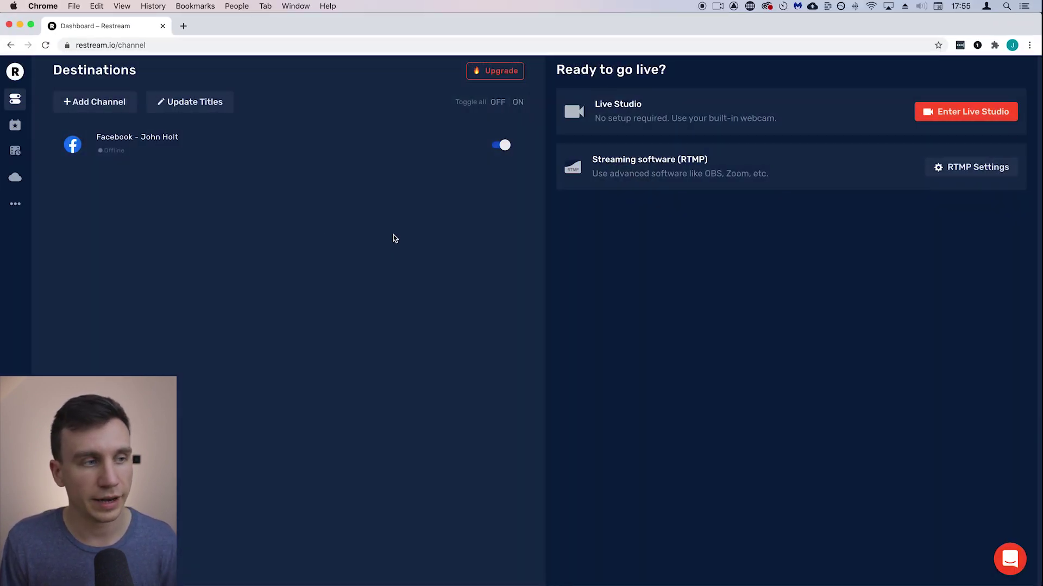
- Add a YouTube channel and authorise the account 'The Audio Journey' as a second destination
{"action": "left_click", "coordinate": [89, 103]}
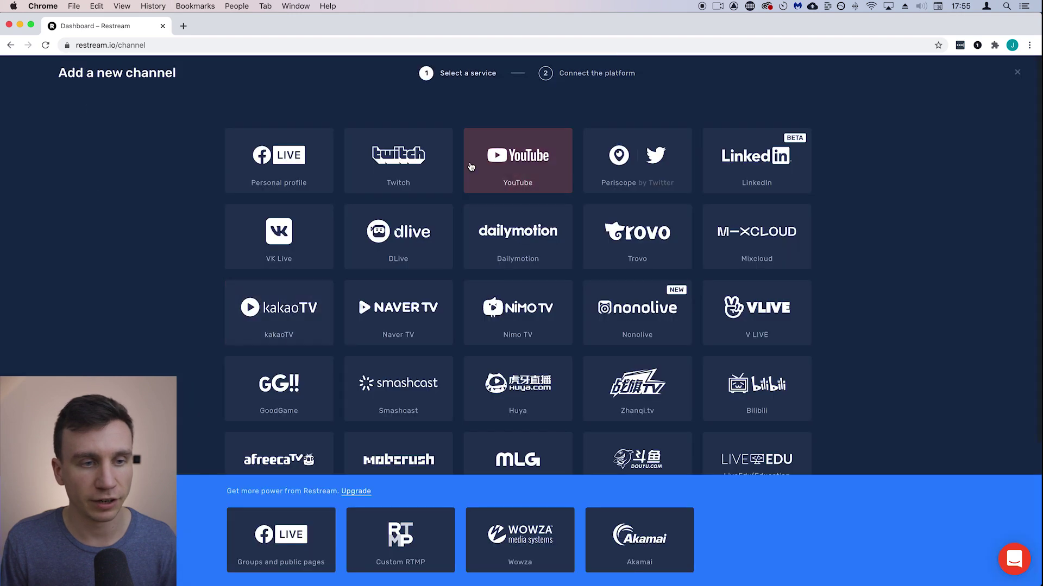
{"action": "left_click", "coordinate": [511, 174]}
{"action": "left_click", "coordinate": [389, 161]}
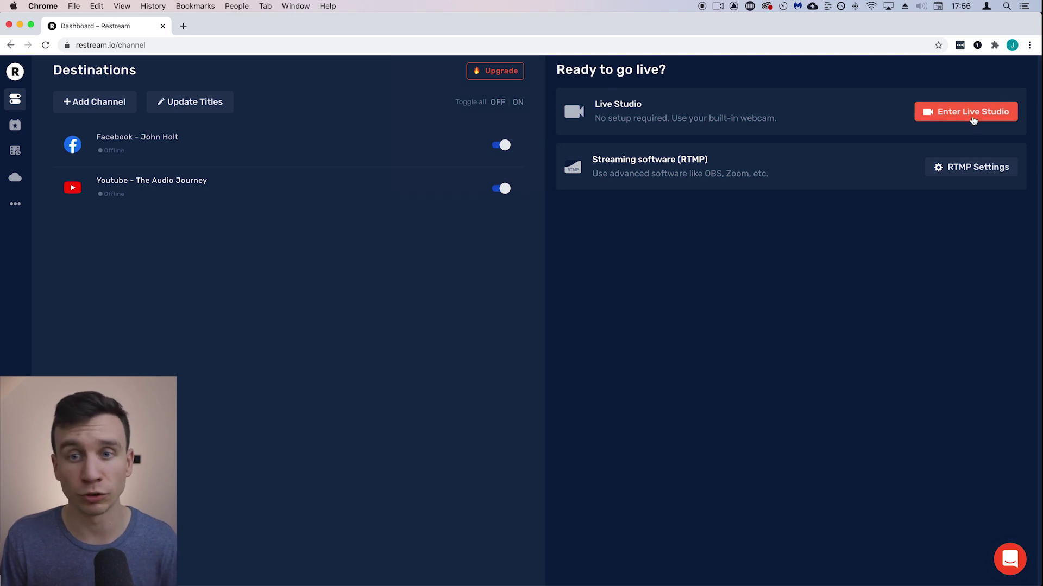
- Enter Live Studio from the Restream dashboard
{"action": "left_click", "coordinate": [961, 115]}
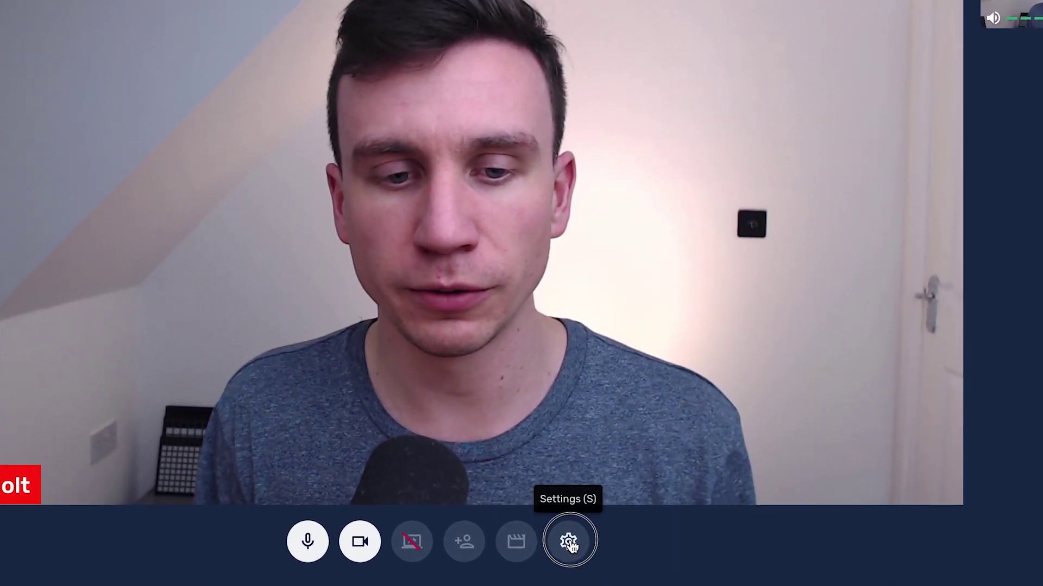
{"action": "left_click", "coordinate": [451, 487]}
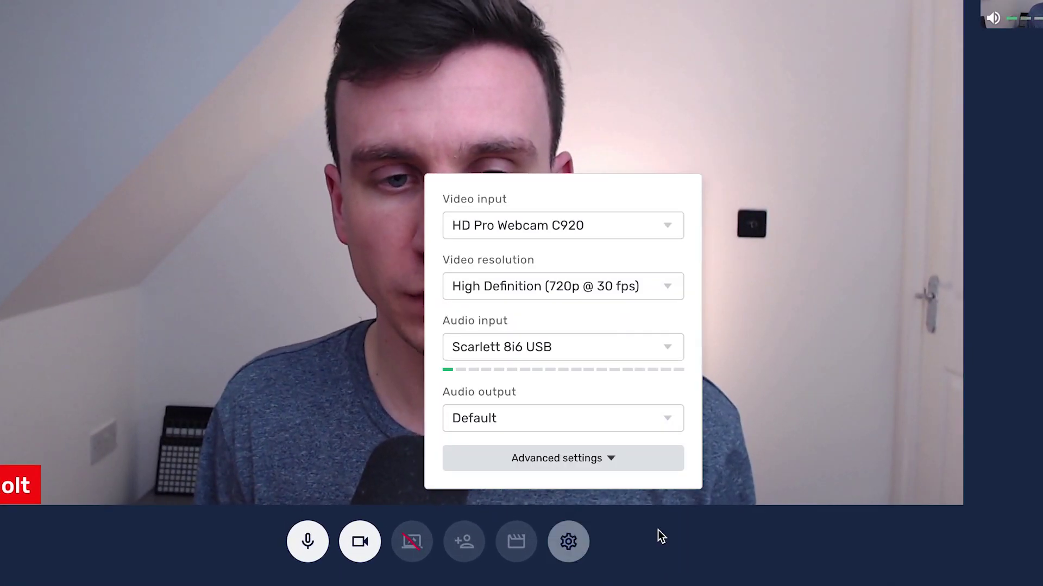
{"action": "left_click", "coordinate": [558, 220]}
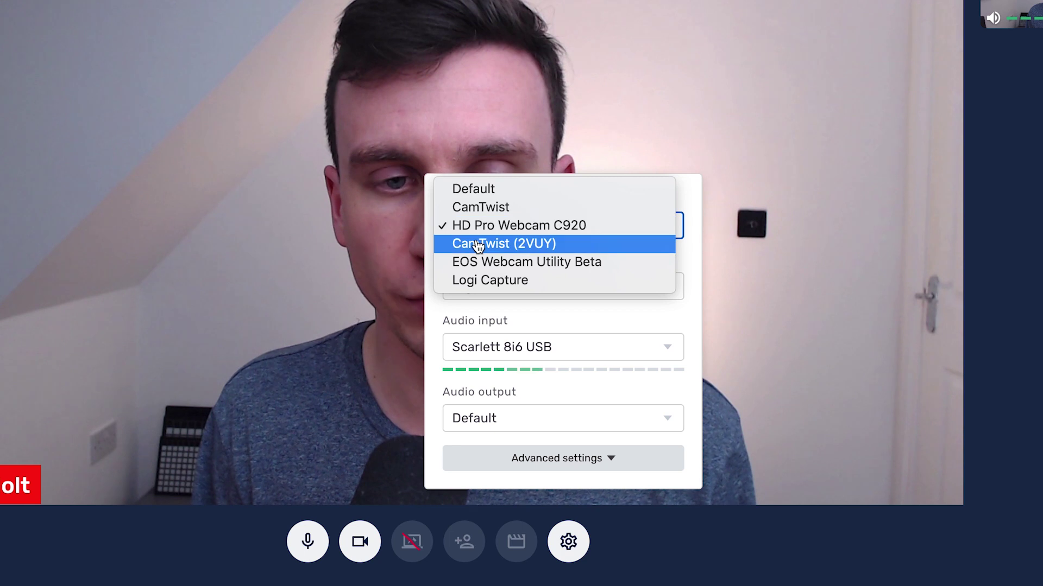
{"action": "left_click", "coordinate": [578, 231]}
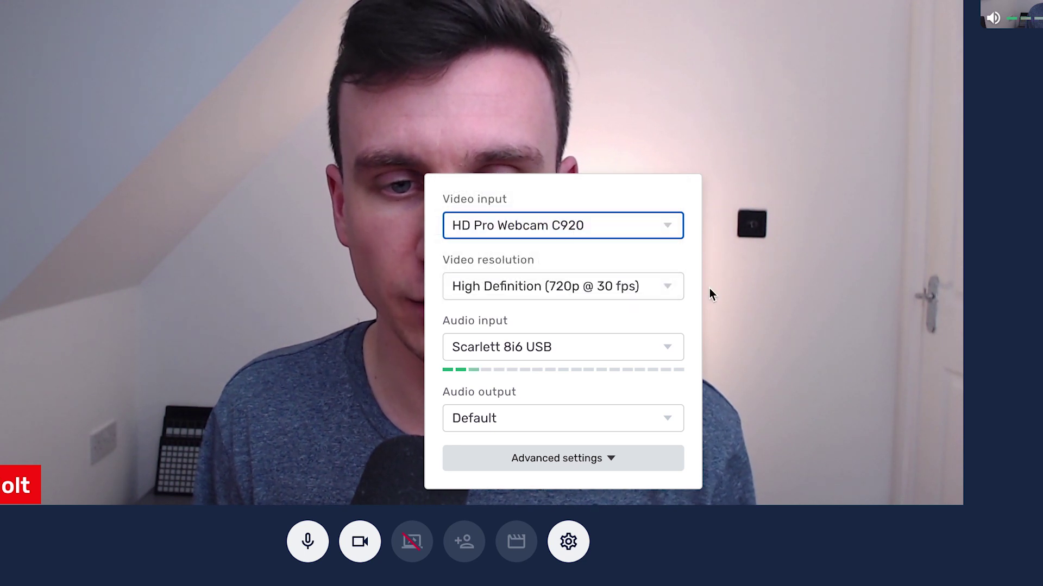
{"action": "left_click", "coordinate": [601, 287]}
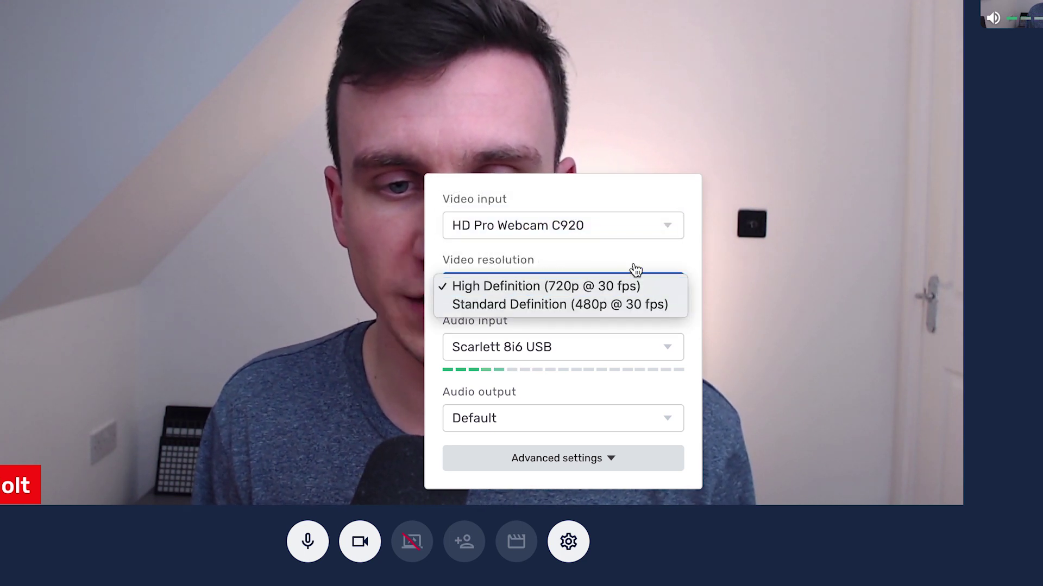
{"action": "left_click", "coordinate": [688, 300]}
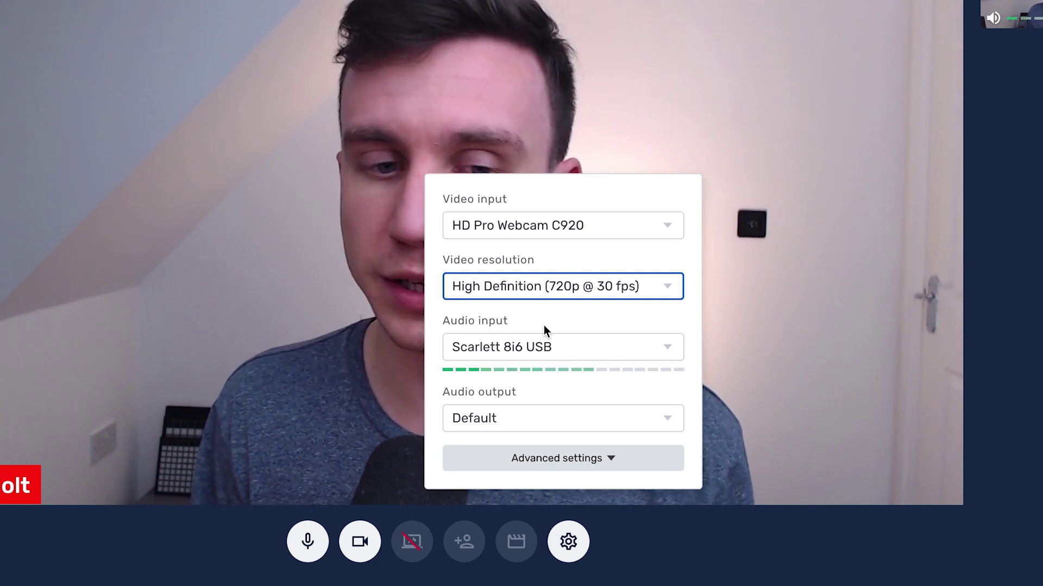
{"action": "left_click", "coordinate": [611, 458]}
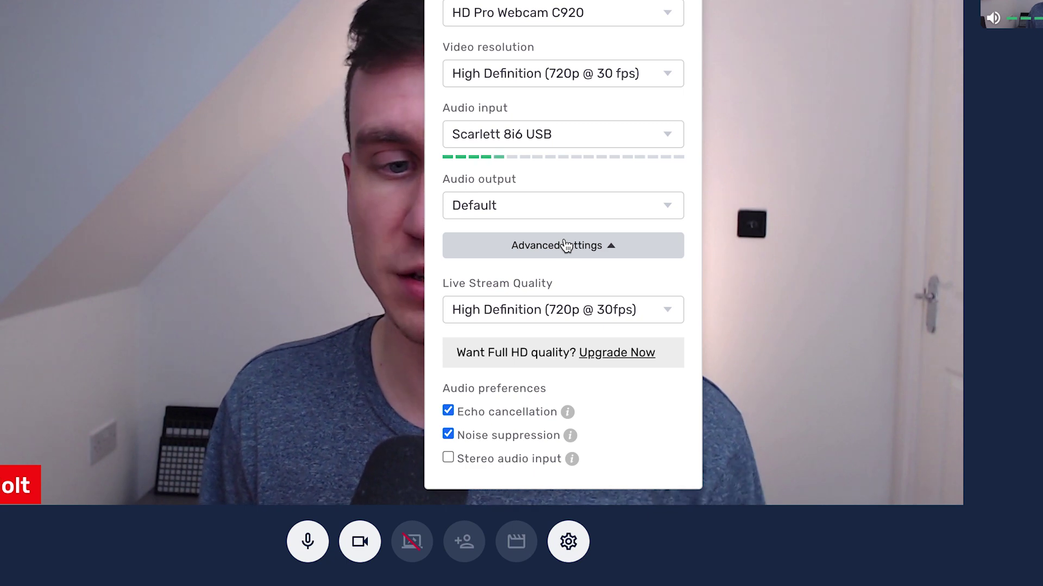
{"action": "left_click", "coordinate": [565, 246]}
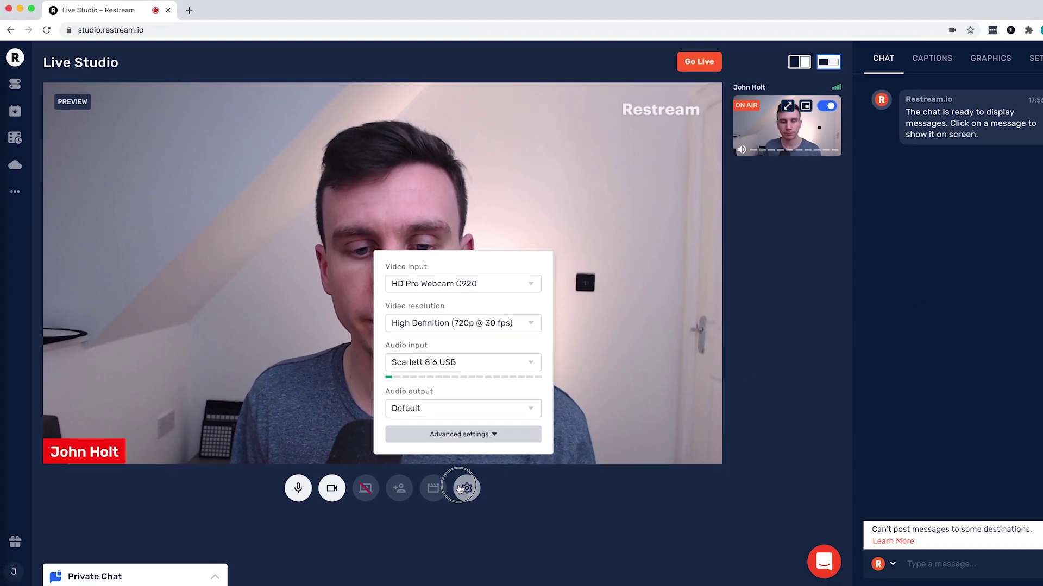
{"action": "left_click", "coordinate": [555, 532]}
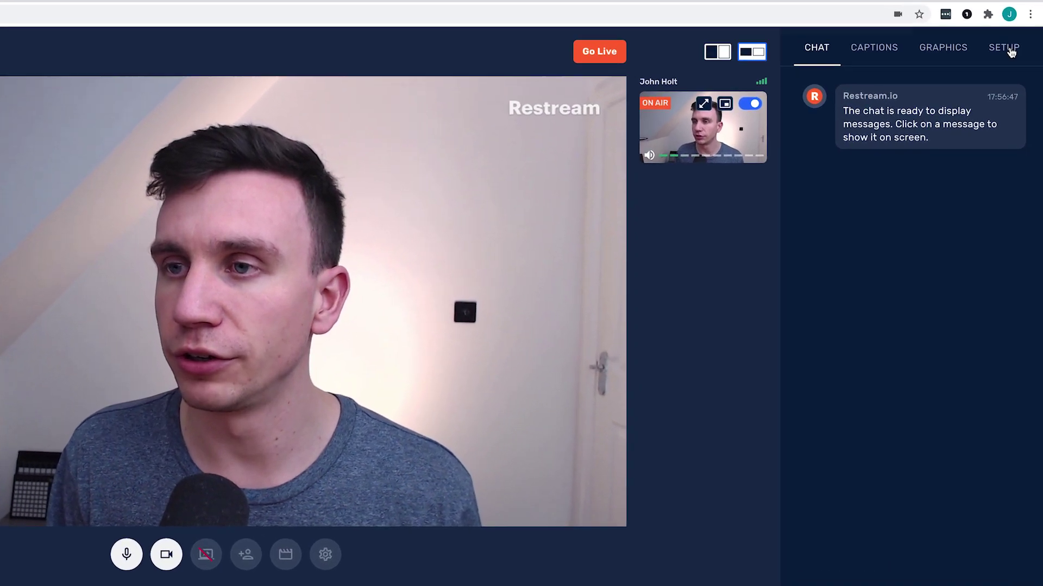
- Set the stream title 'Restream is awesome' and description 'Check it out' for all destinations
{"action": "left_click", "coordinate": [1009, 72]}
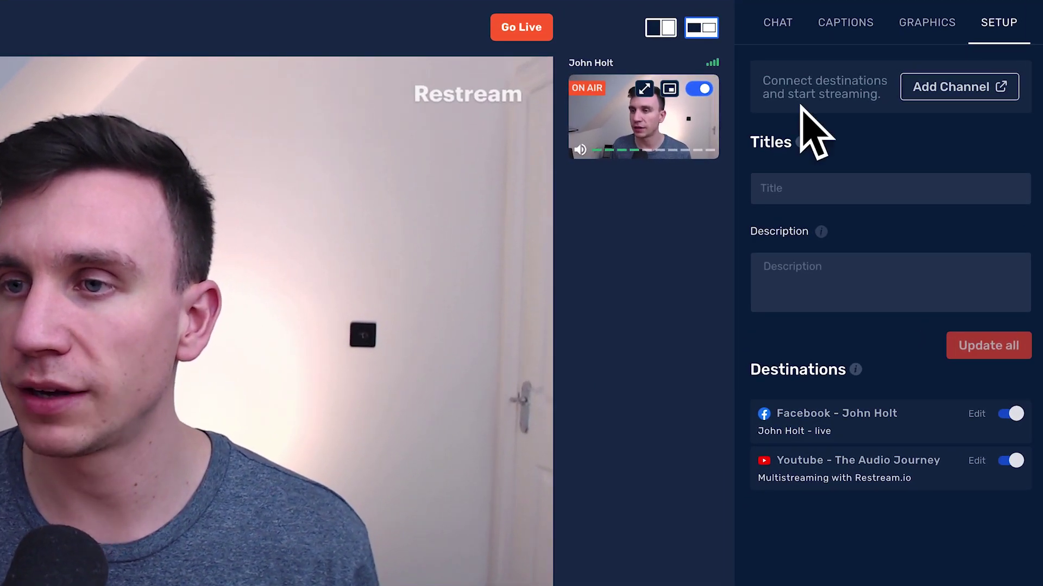
{"action": "left_click", "coordinate": [805, 194]}
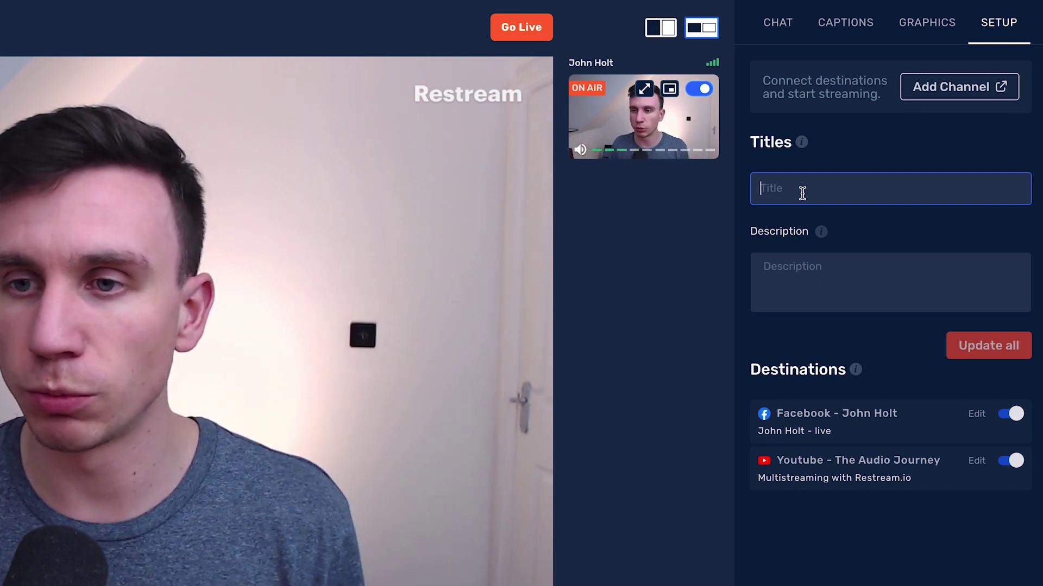
{"action": "type", "text": "R"}
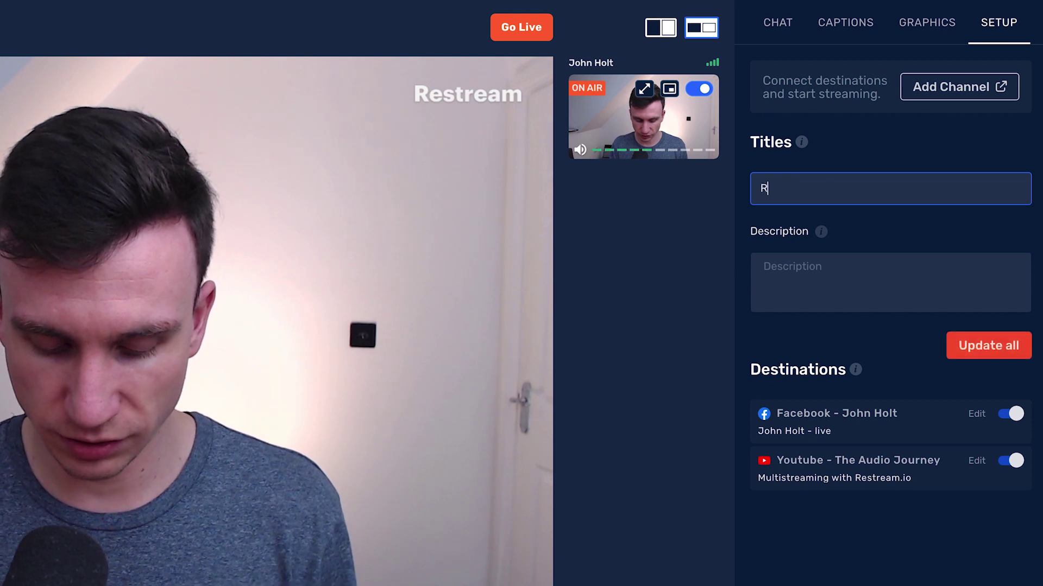
{"action": "type", "text": "estream is awesome"}
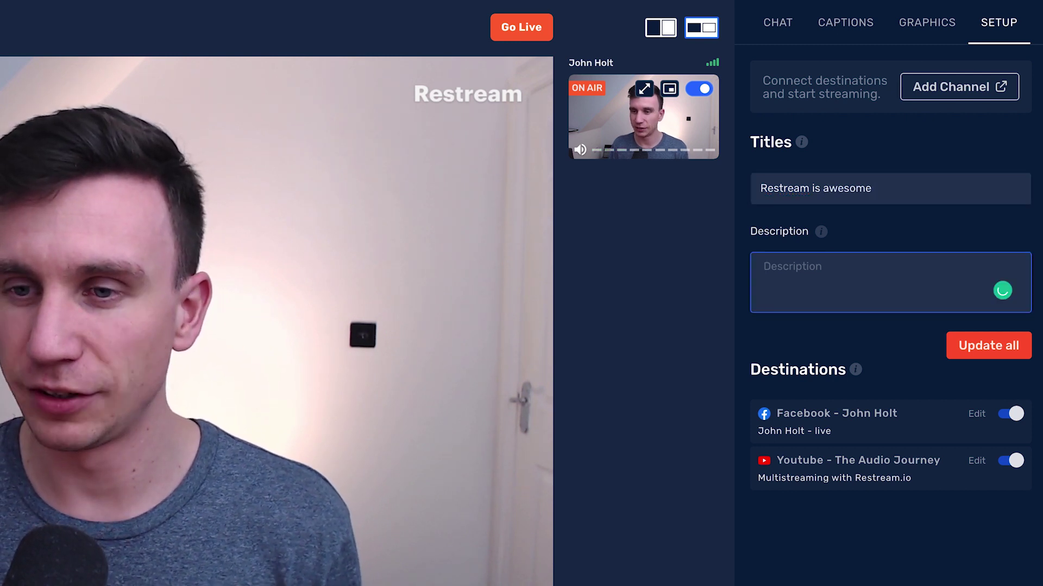
{"action": "type", "text": "Check it out"}
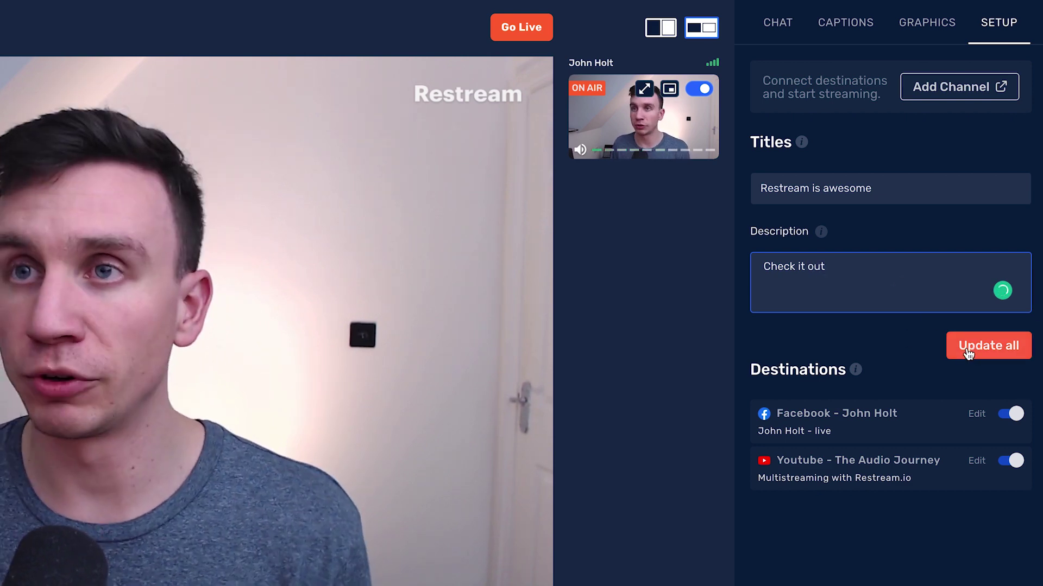
{"action": "left_click", "coordinate": [885, 355]}
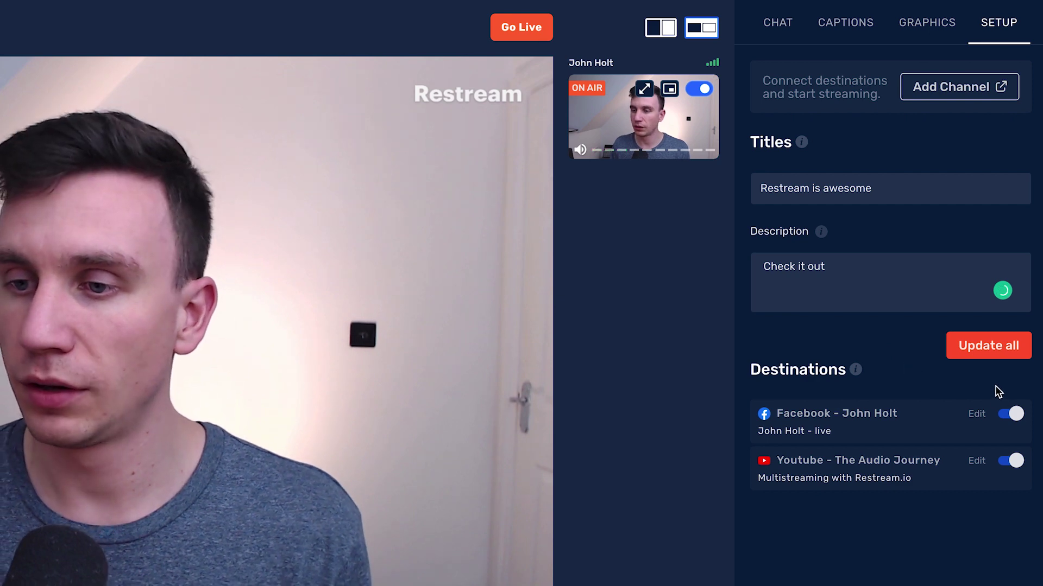
- Toggle the Facebook destination off and back on, then bring up the Graphics settings
{"action": "left_click", "coordinate": [1009, 414]}
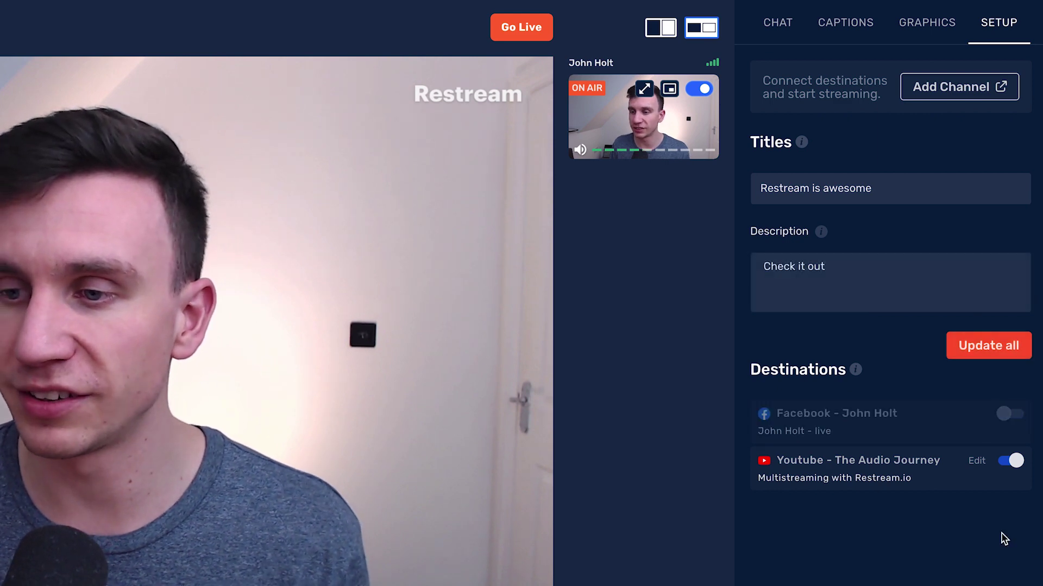
{"action": "left_click", "coordinate": [1015, 418]}
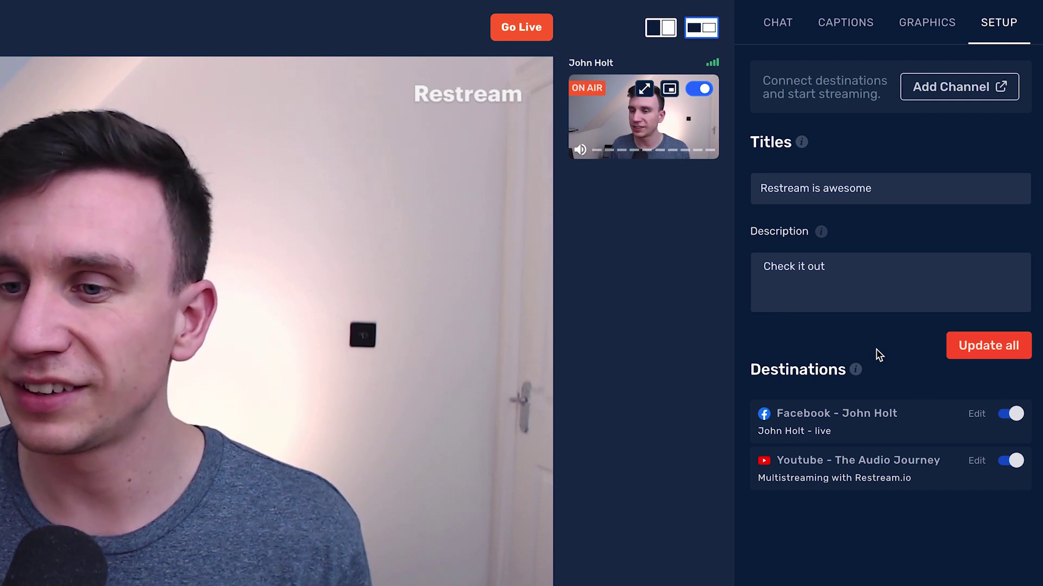
{"action": "mouse_move", "coordinate": [855, 372]}
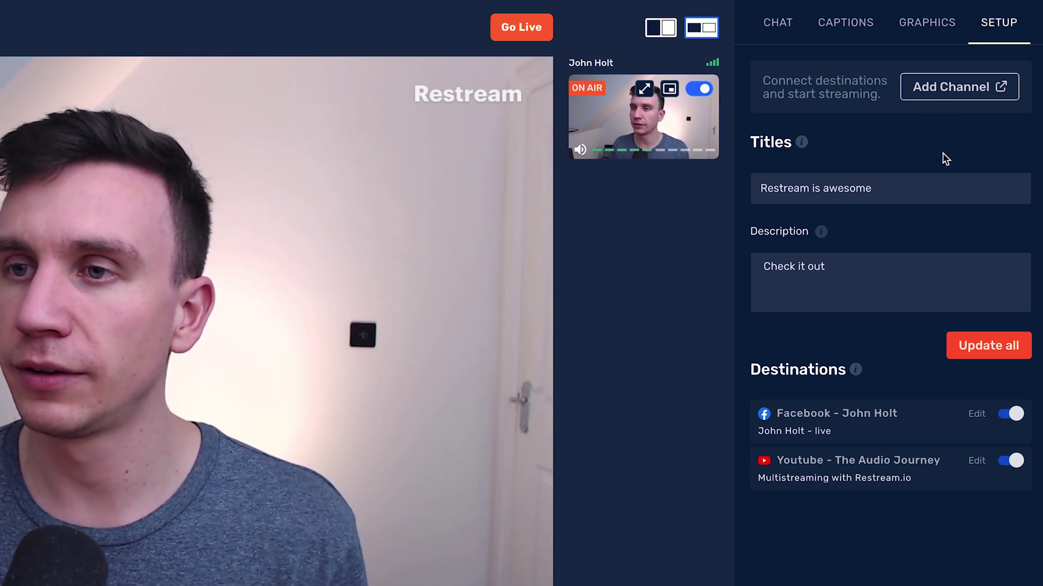
{"action": "left_click", "coordinate": [943, 21]}
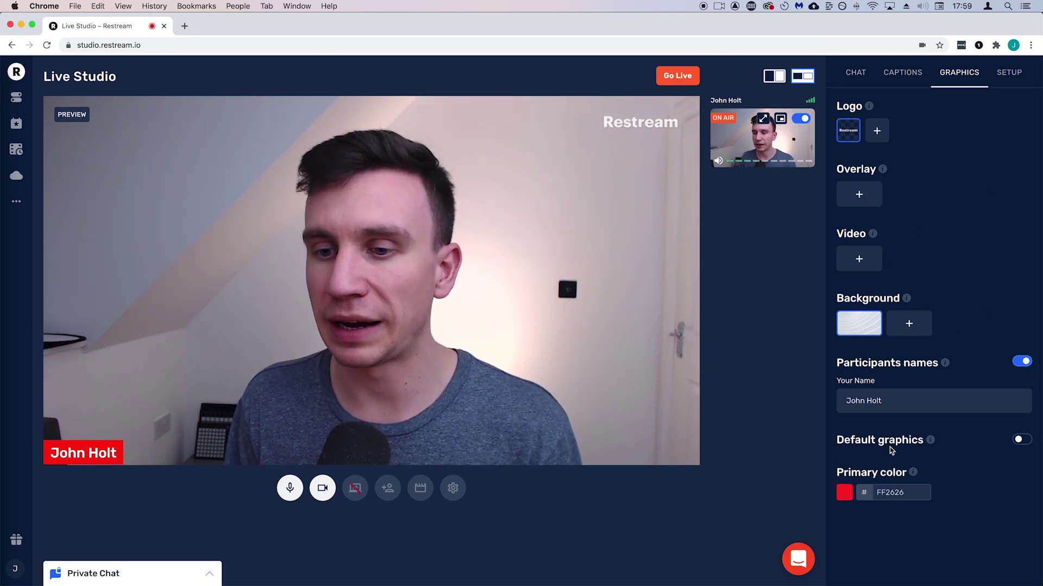
{"action": "left_click_drag", "start_coordinate": [897, 400], "coordinate": [831, 398]}
{"action": "left_click", "coordinate": [931, 396]}
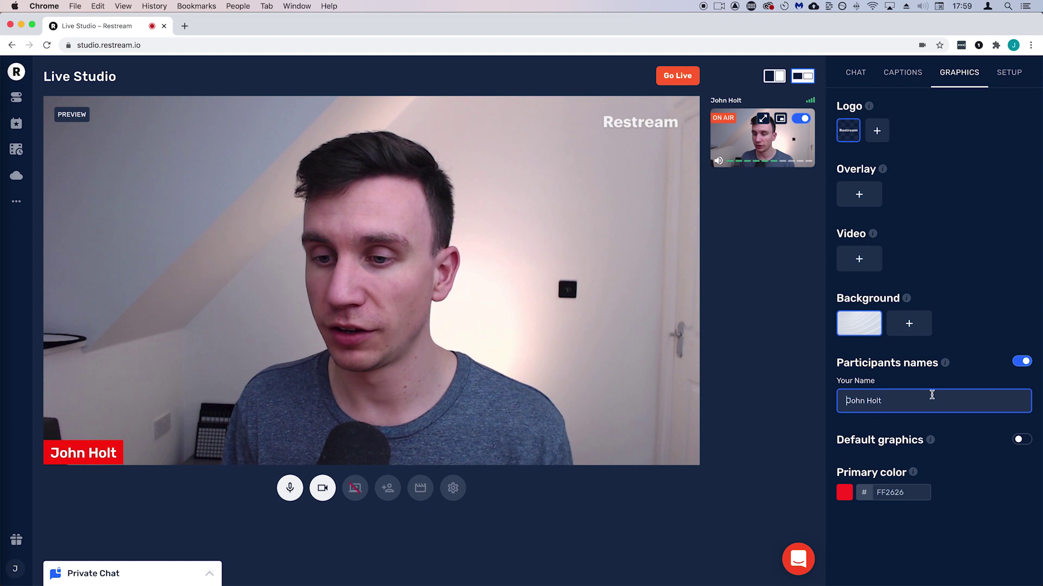
{"action": "left_click", "coordinate": [1018, 363]}
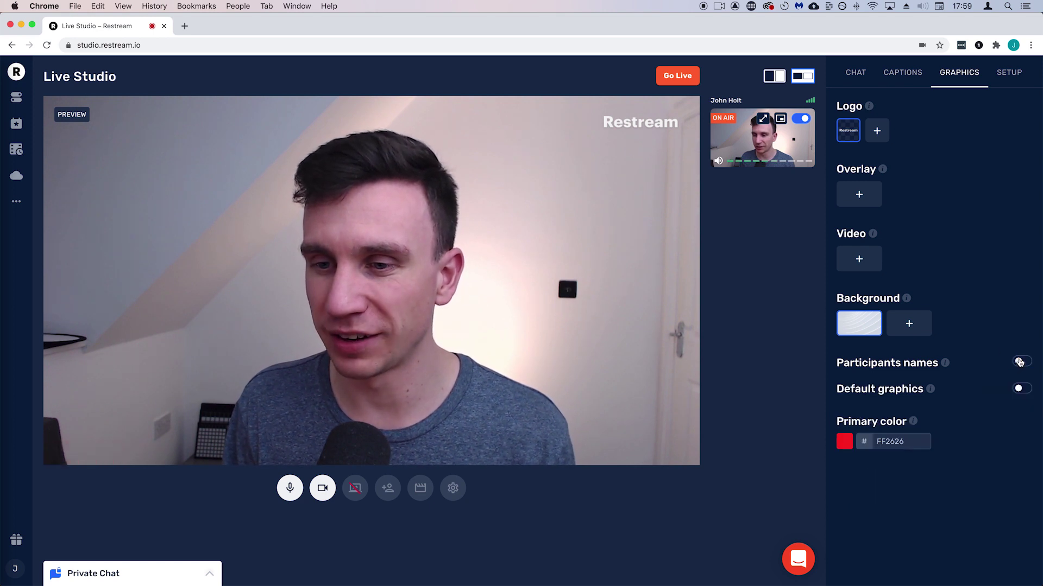
{"action": "left_click", "coordinate": [1019, 362]}
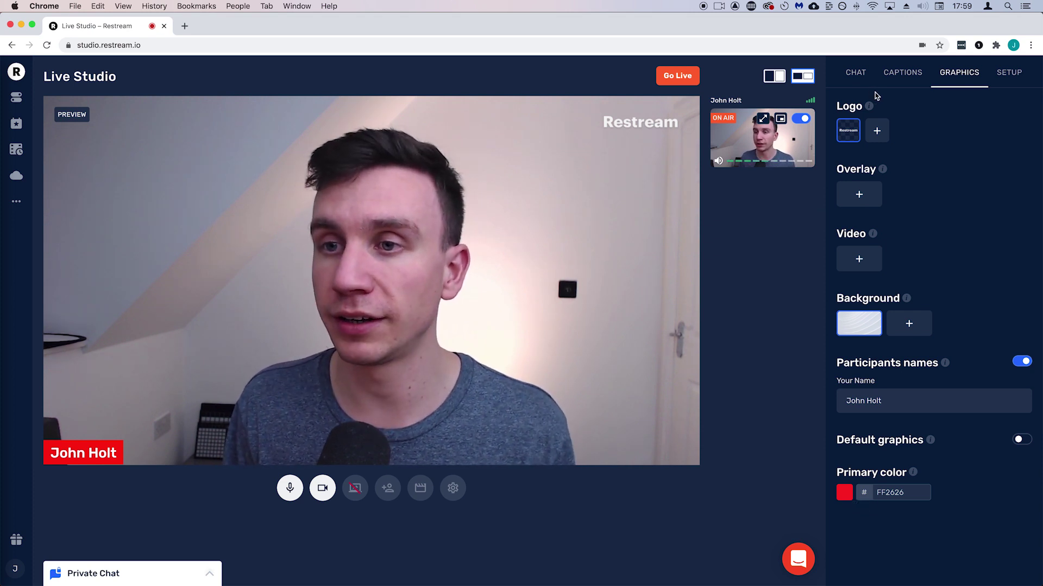
- Preview the YouTube Subscribe and Ask me anything captions, hide them, then show the chat panel
{"action": "left_click", "coordinate": [902, 72]}
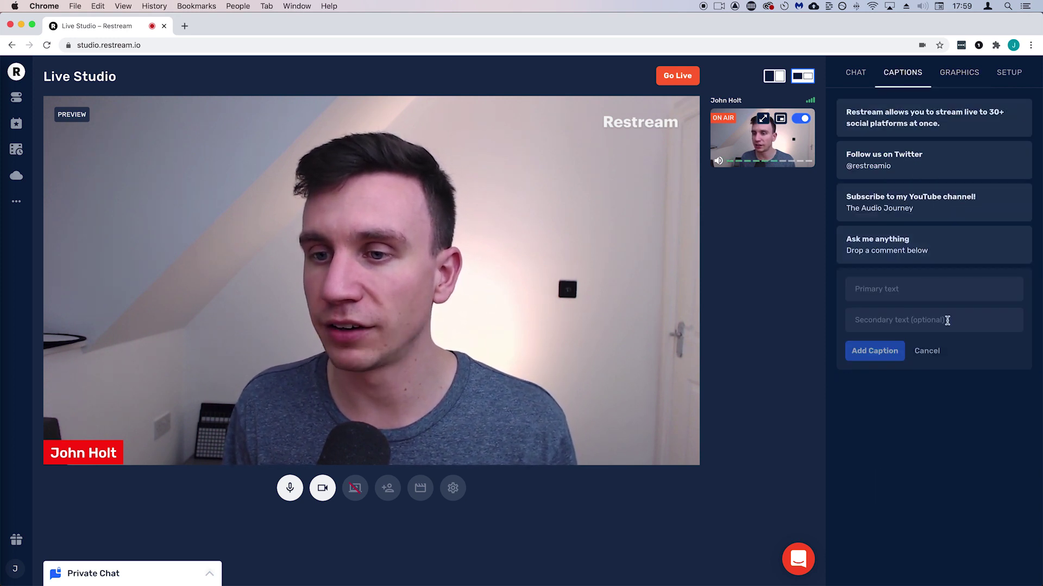
{"action": "left_click", "coordinate": [904, 289]}
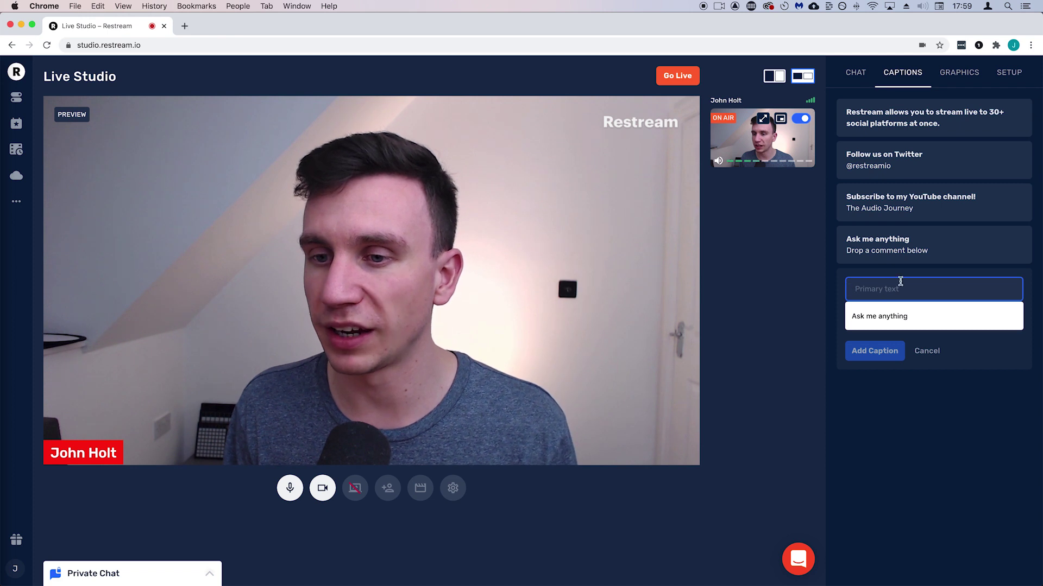
{"action": "left_click", "coordinate": [912, 407]}
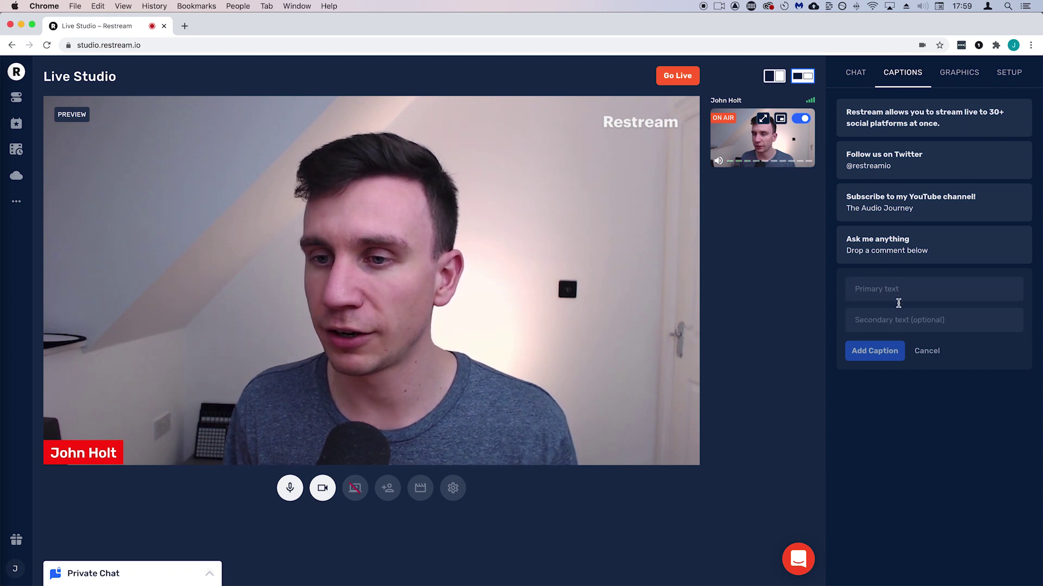
{"action": "left_click", "coordinate": [911, 202]}
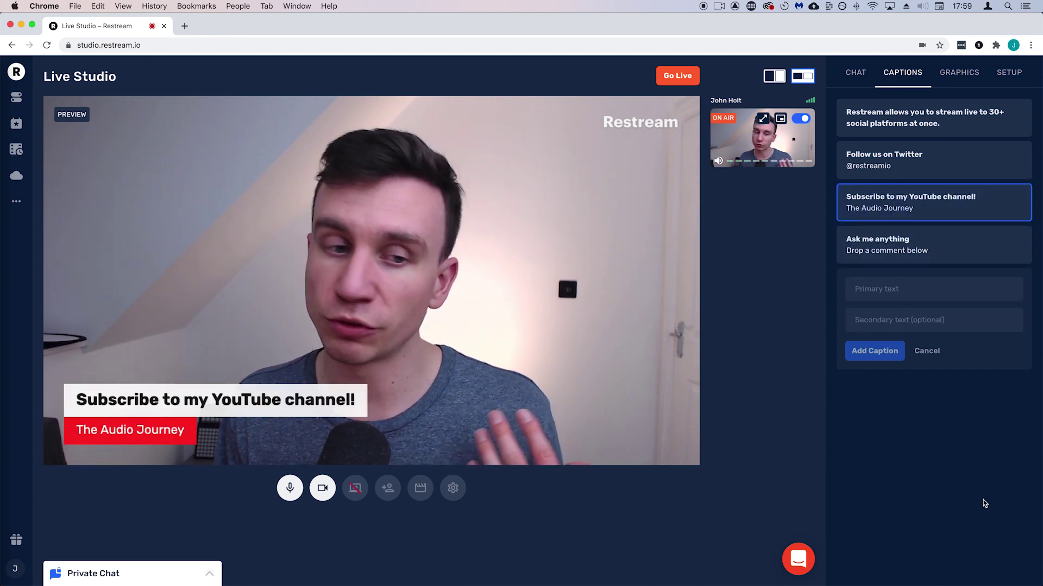
{"action": "left_click", "coordinate": [915, 273]}
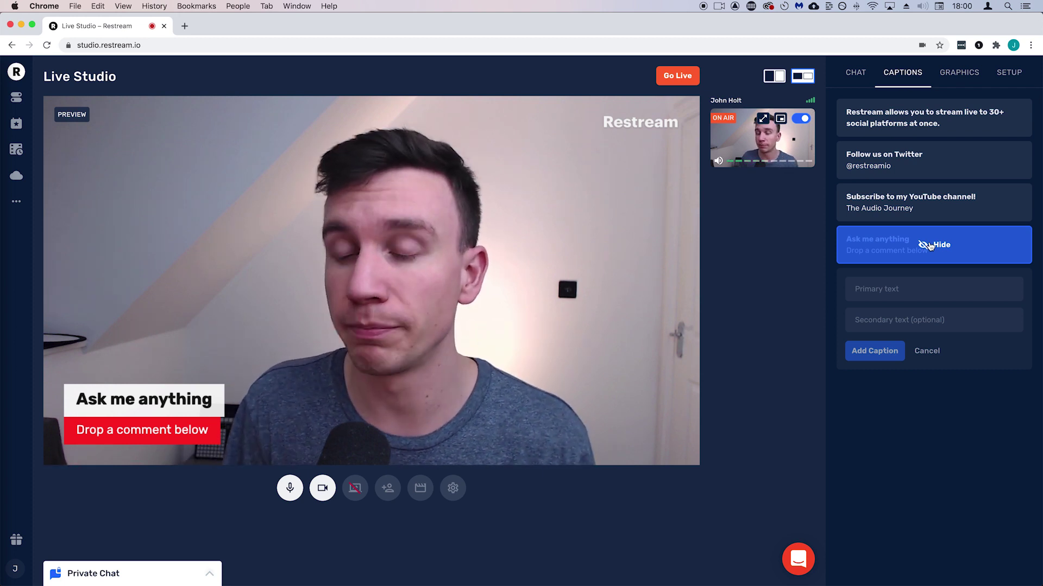
{"action": "left_click", "coordinate": [929, 246]}
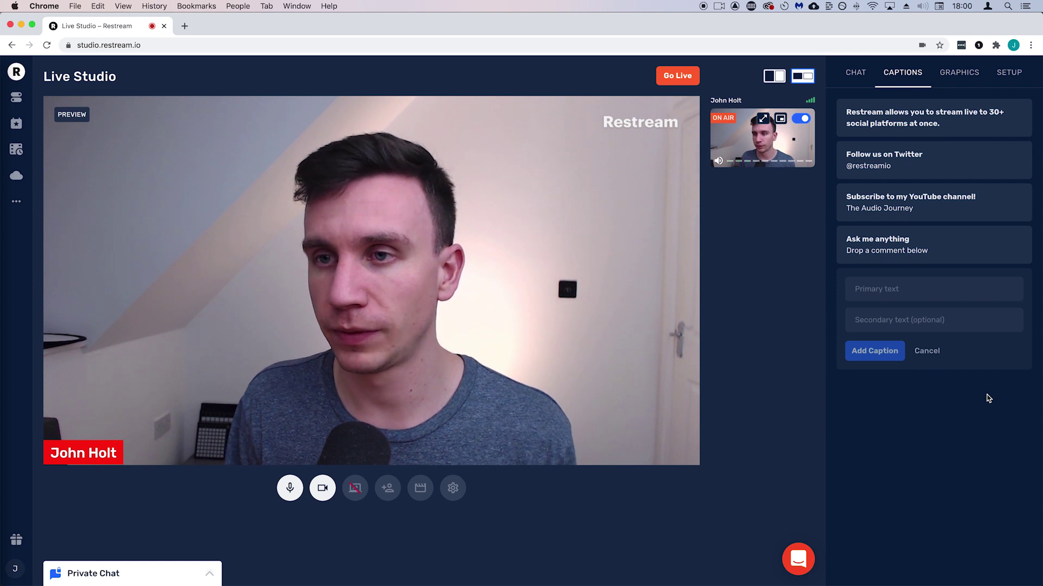
{"action": "left_click", "coordinate": [856, 76]}
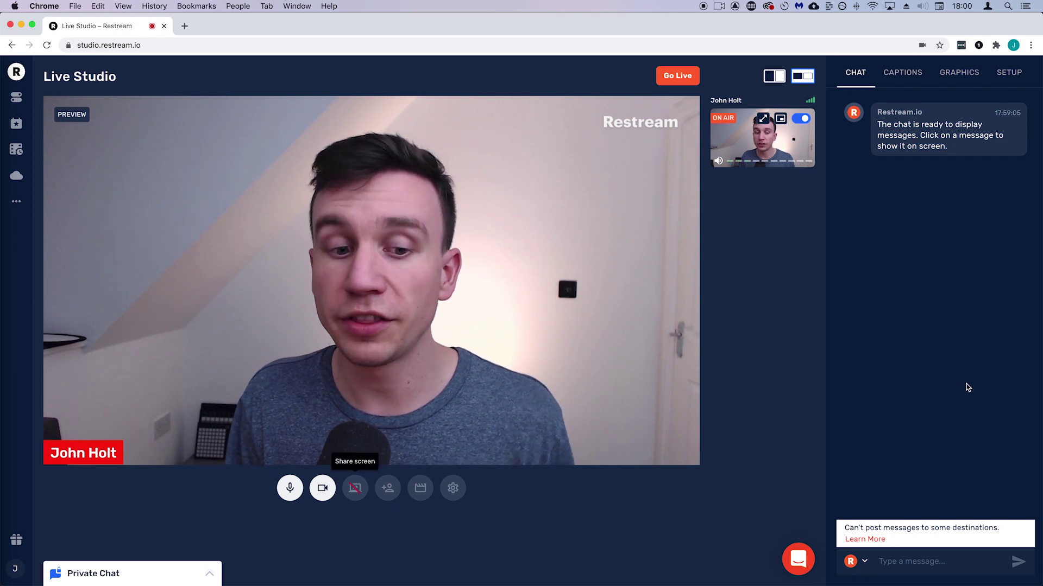
{"action": "left_click", "coordinate": [356, 489]}
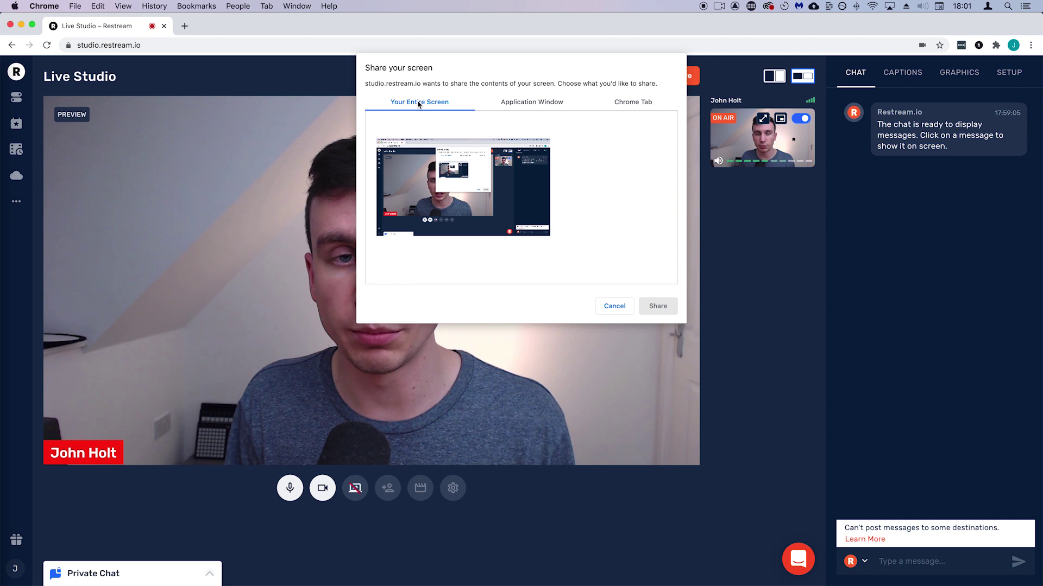
{"action": "left_click", "coordinate": [505, 102]}
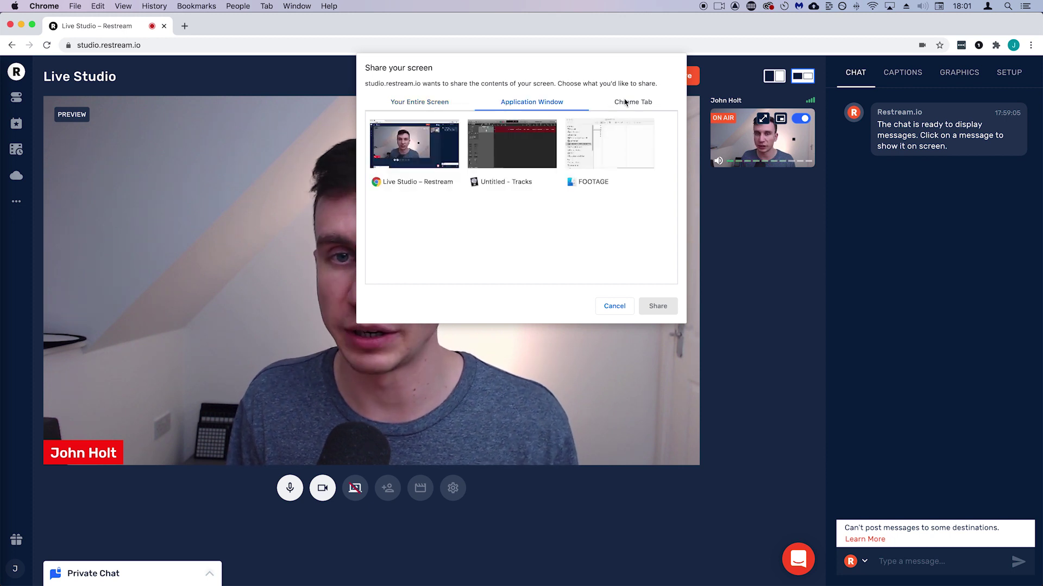
{"action": "left_click", "coordinate": [411, 102]}
{"action": "left_click", "coordinate": [624, 102]}
{"action": "left_click", "coordinate": [426, 103]}
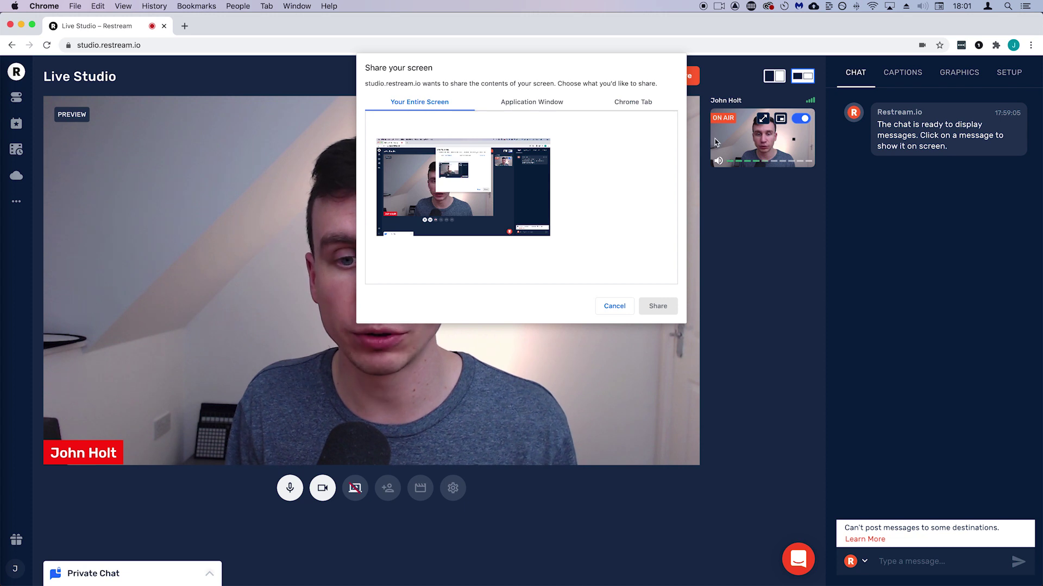
{"action": "left_click", "coordinate": [615, 307]}
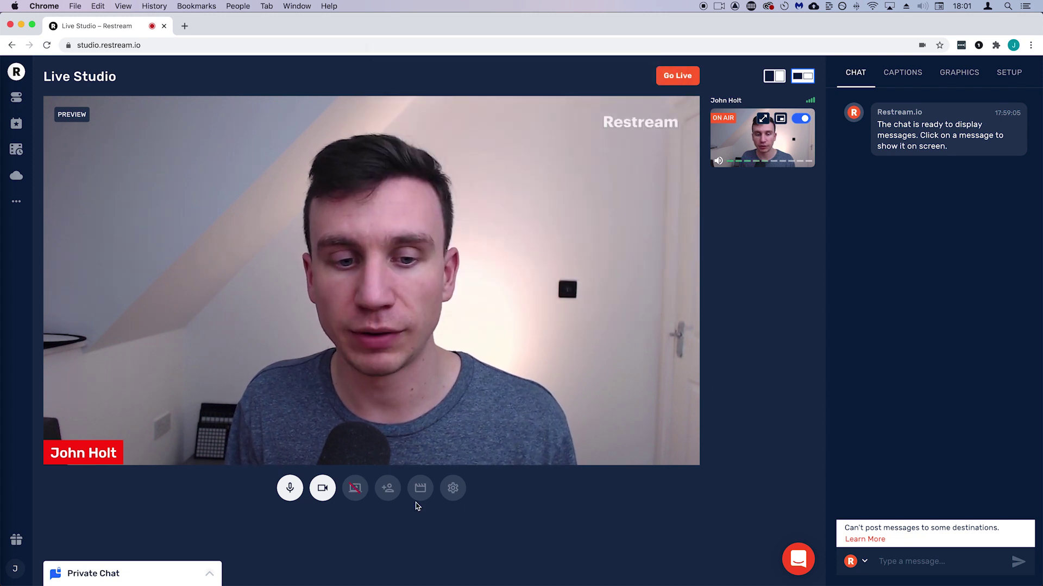
{"action": "left_click", "coordinate": [388, 489]}
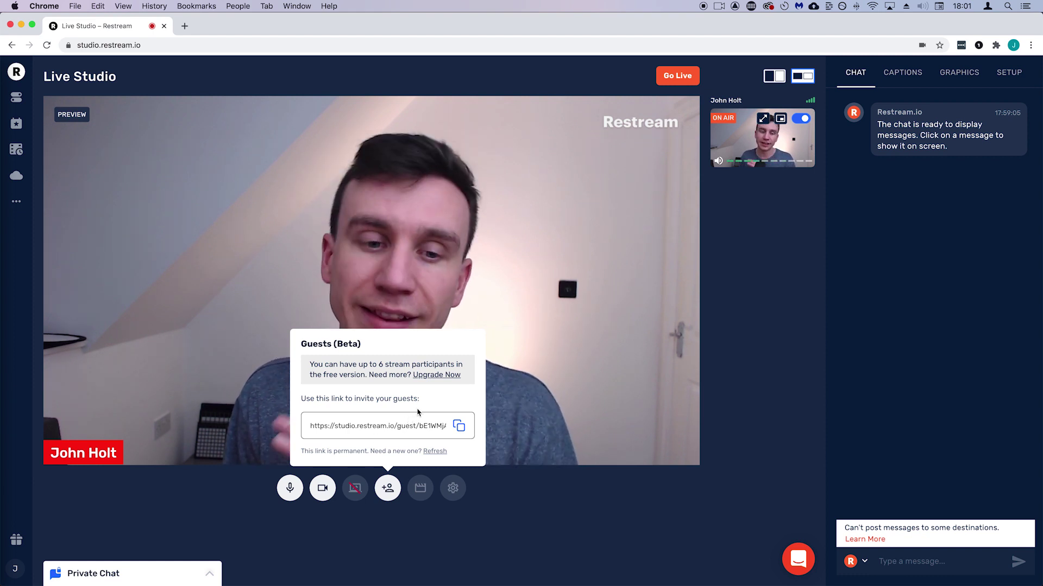
- Close the guest invite details and return to the setup listing the Facebook and YouTube destinations
{"action": "left_click", "coordinate": [543, 489]}
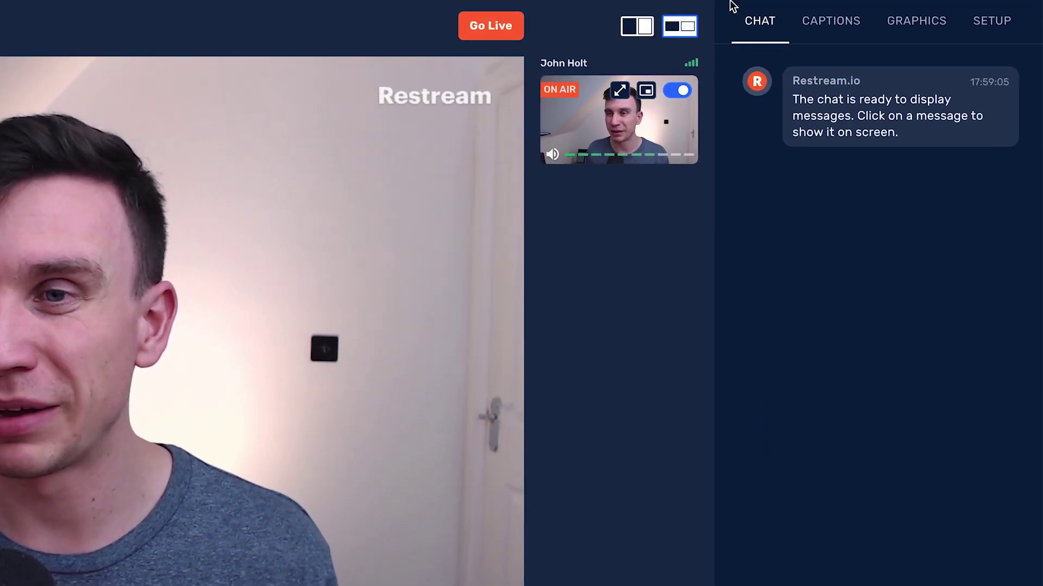
{"action": "left_click", "coordinate": [991, 20]}
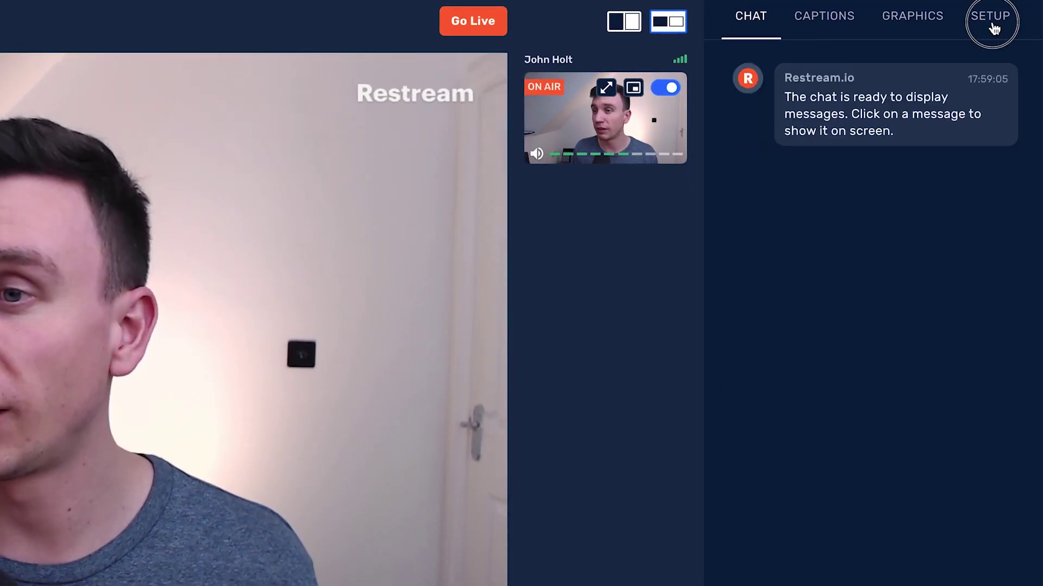